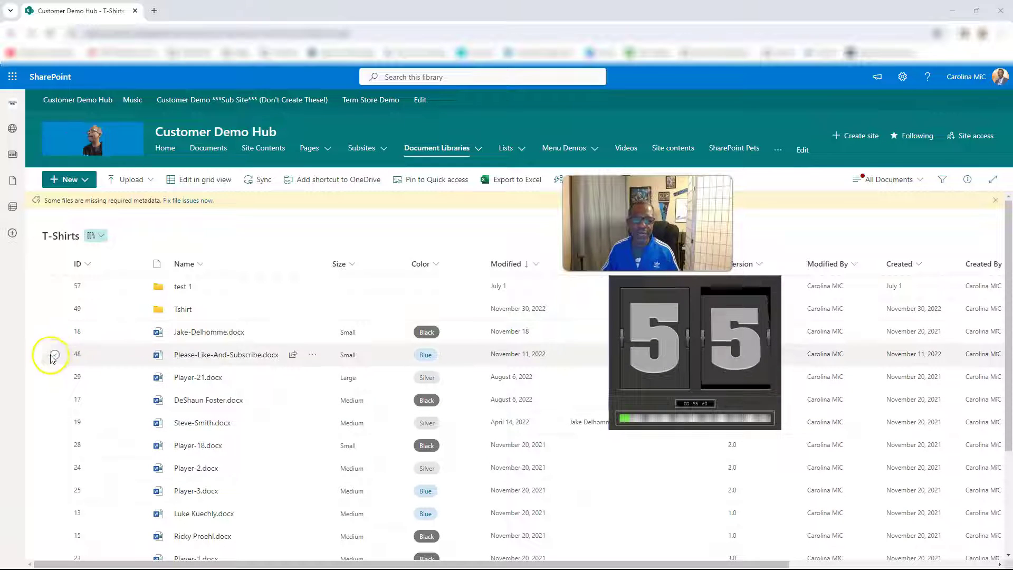
- Select Player-21.docx and start adding a shortcut to it in another folder
{"action": "left_click", "coordinate": [55, 377]}
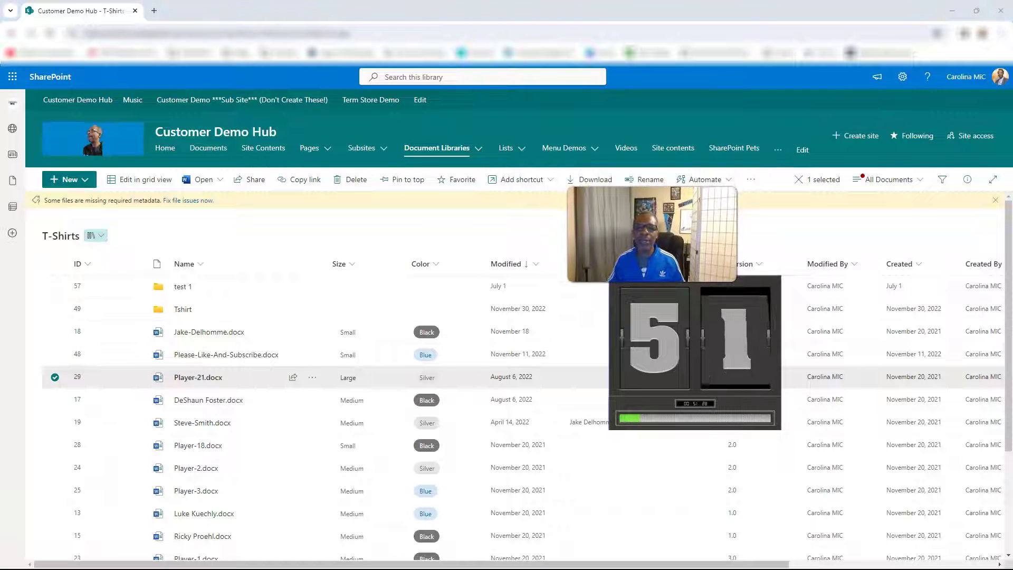
{"action": "left_click", "coordinate": [520, 182]}
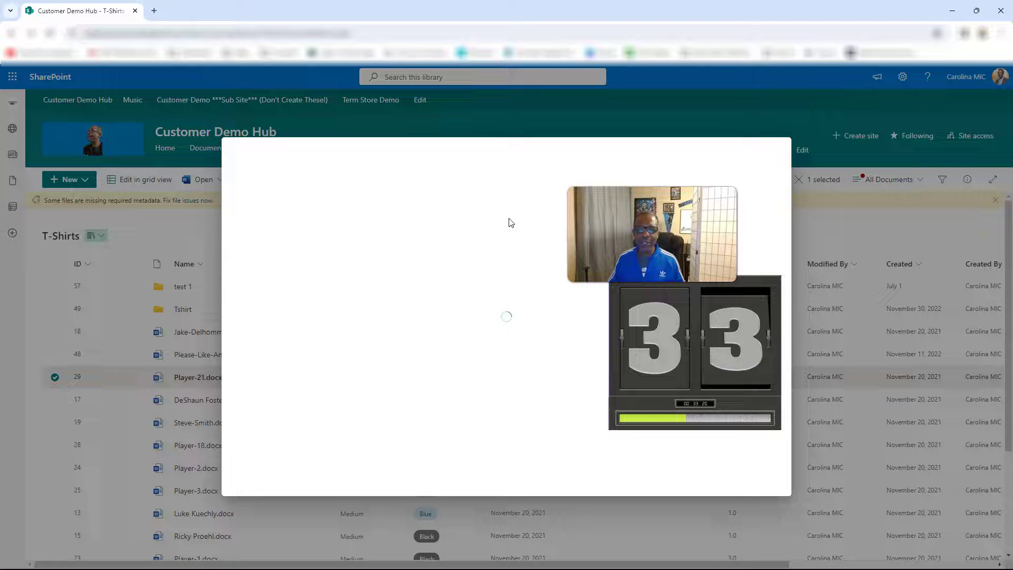
- Create a folder 'wow' in Customer Demo Hub's Logos library and put the Player-21.docx shortcut in it
{"action": "left_click", "coordinate": [281, 269]}
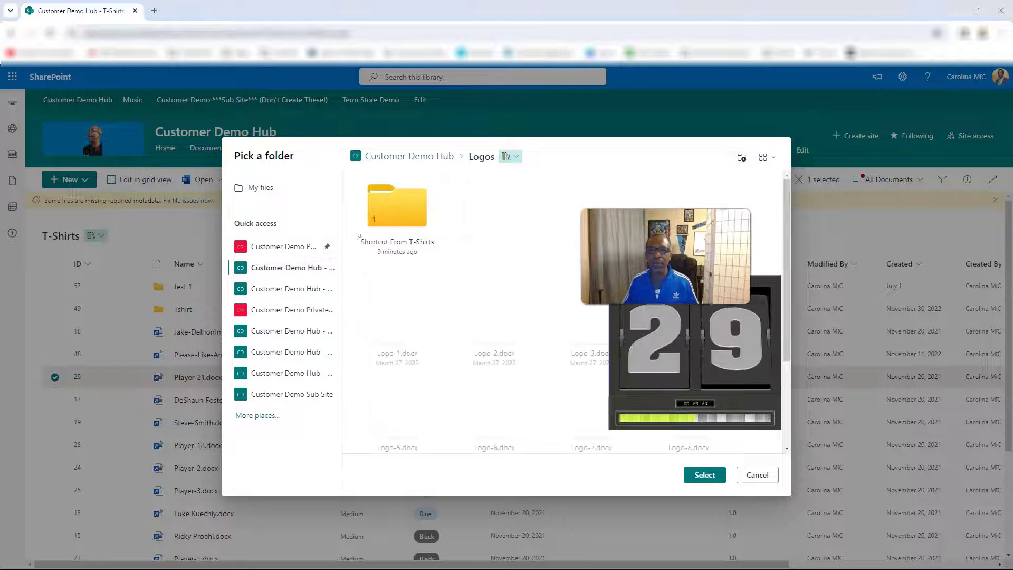
{"action": "left_click", "coordinate": [513, 156]}
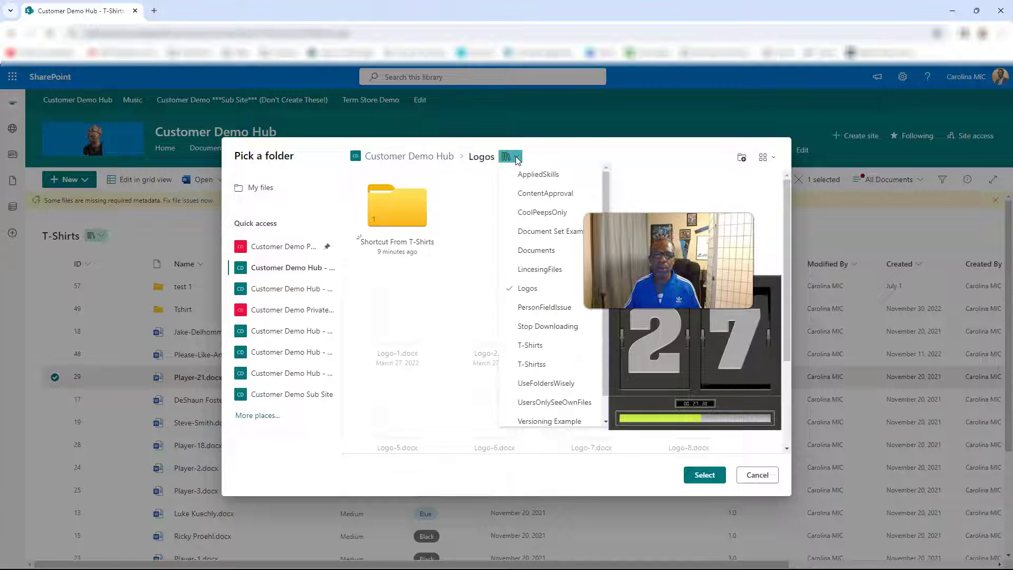
{"action": "left_click", "coordinate": [467, 205]}
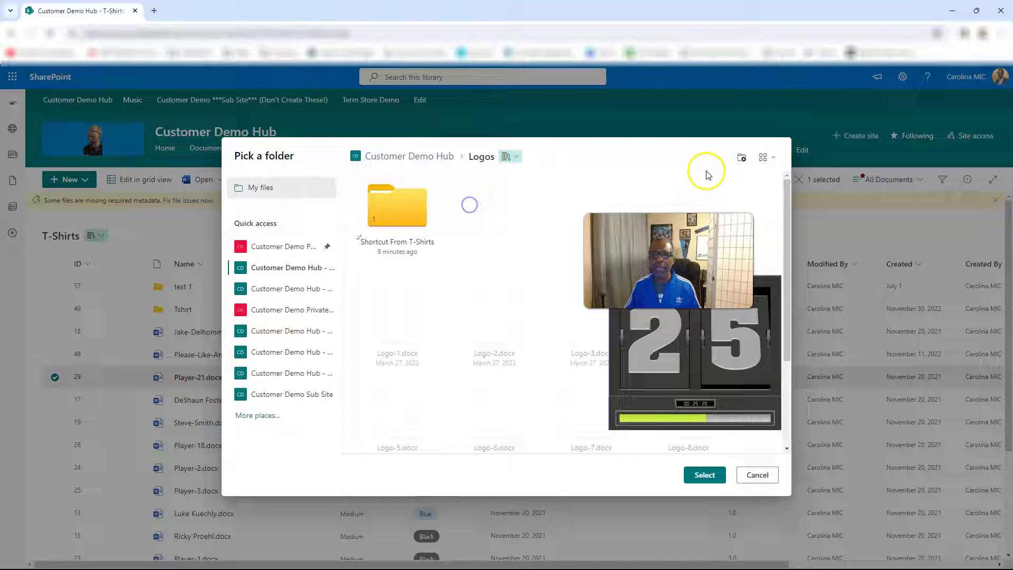
{"action": "left_click", "coordinate": [742, 158]}
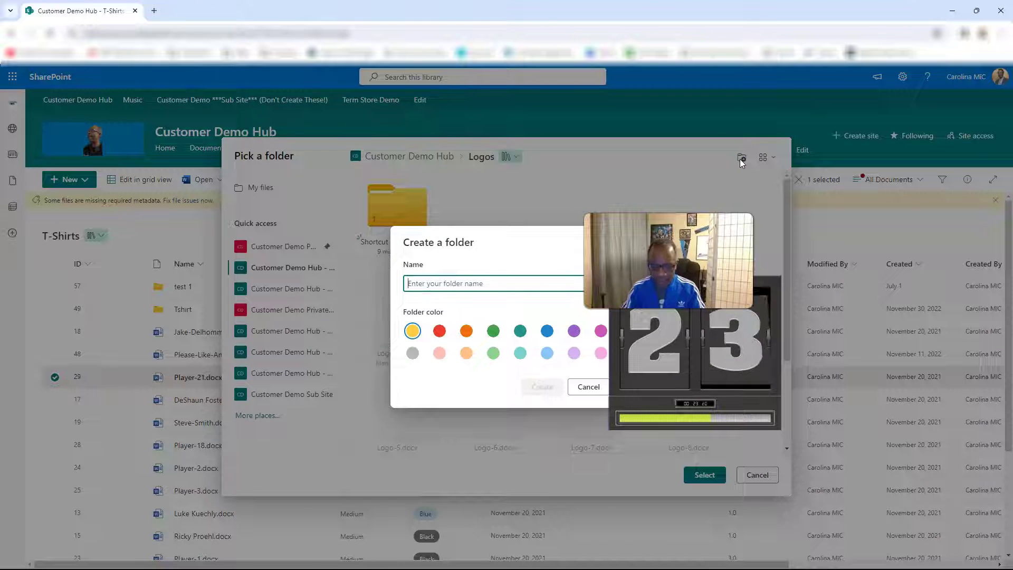
{"action": "type", "text": "wow"}
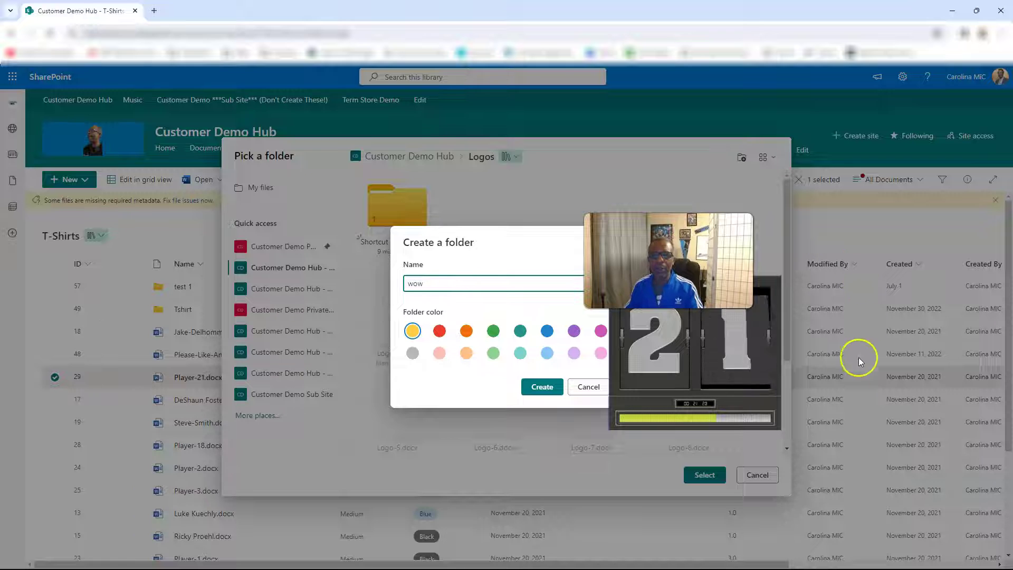
{"action": "left_click", "coordinate": [549, 387]}
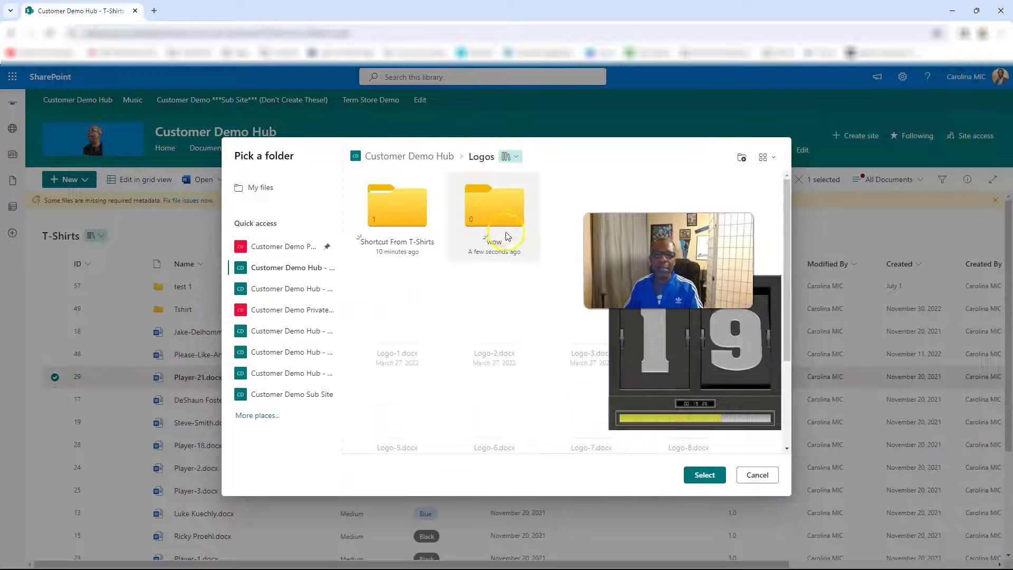
{"action": "left_click", "coordinate": [506, 236]}
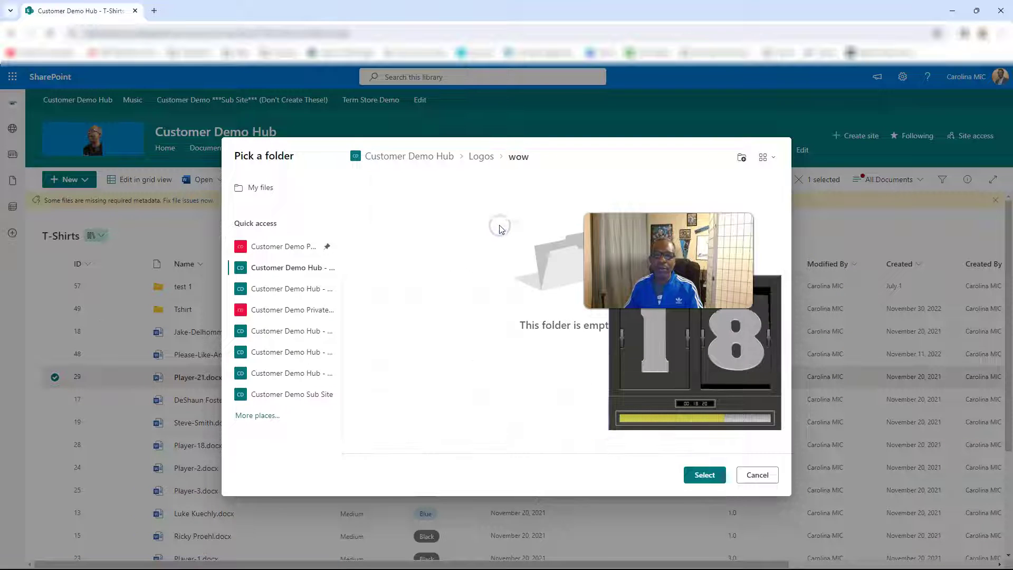
{"action": "left_click", "coordinate": [705, 475]}
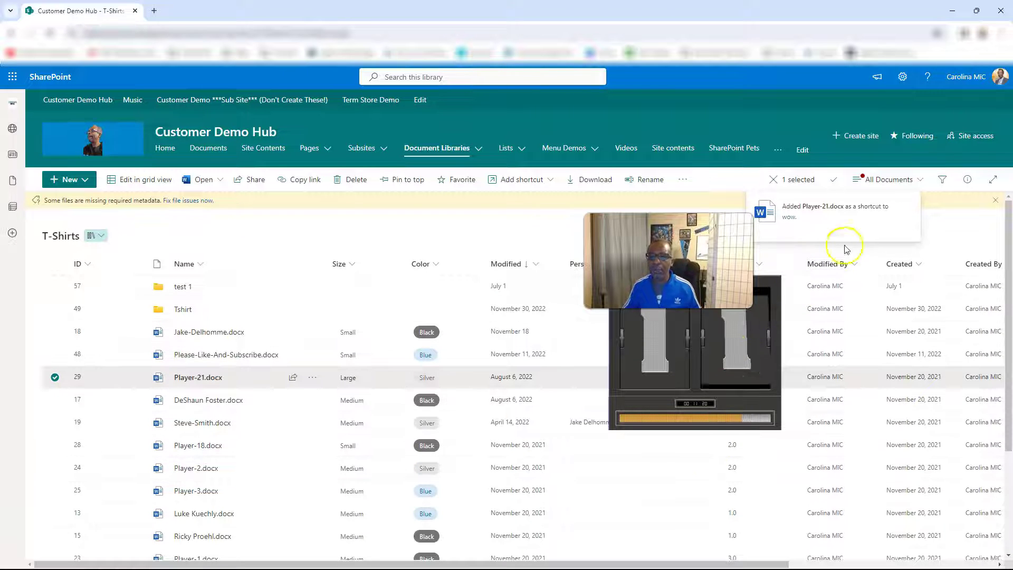
- Go through Site contents to the Logos library's wow folder
{"action": "left_click", "coordinate": [902, 79]}
{"action": "left_click", "coordinate": [865, 176]}
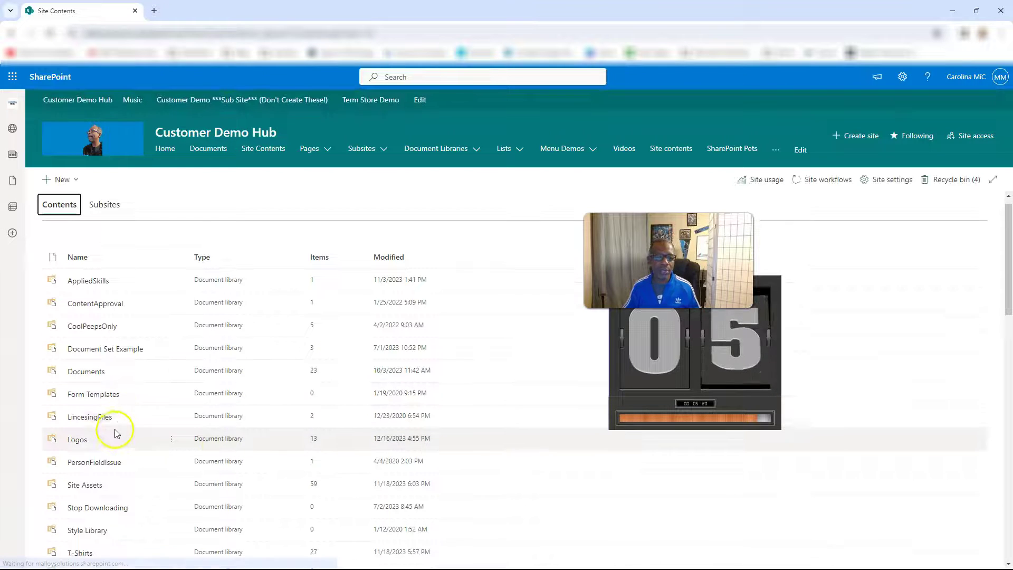
{"action": "left_click", "coordinate": [79, 438]}
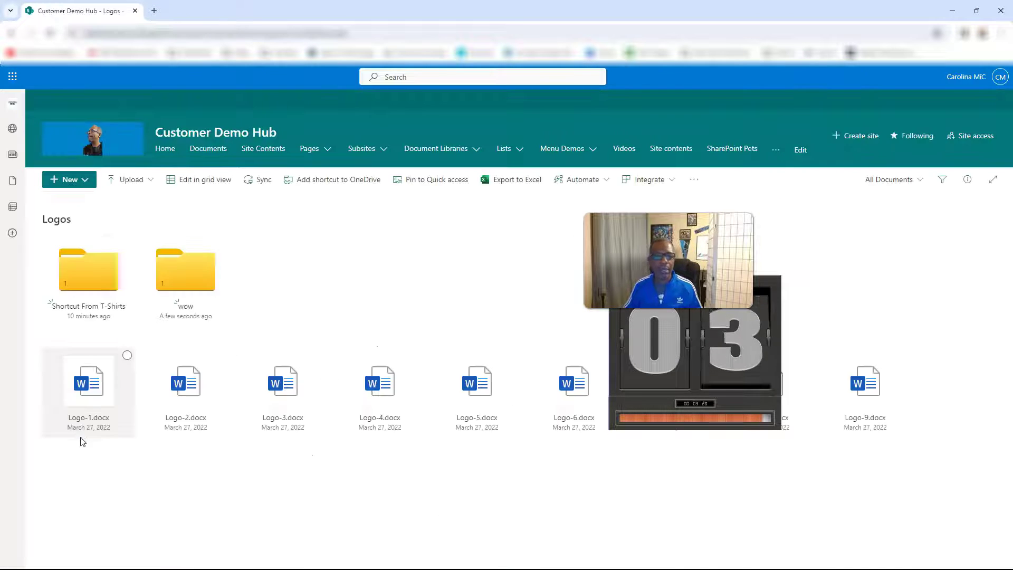
{"action": "left_click", "coordinate": [199, 274]}
- Open the Player-21.docx.url shortcut to test it, then close the document
{"action": "left_click", "coordinate": [116, 302]}
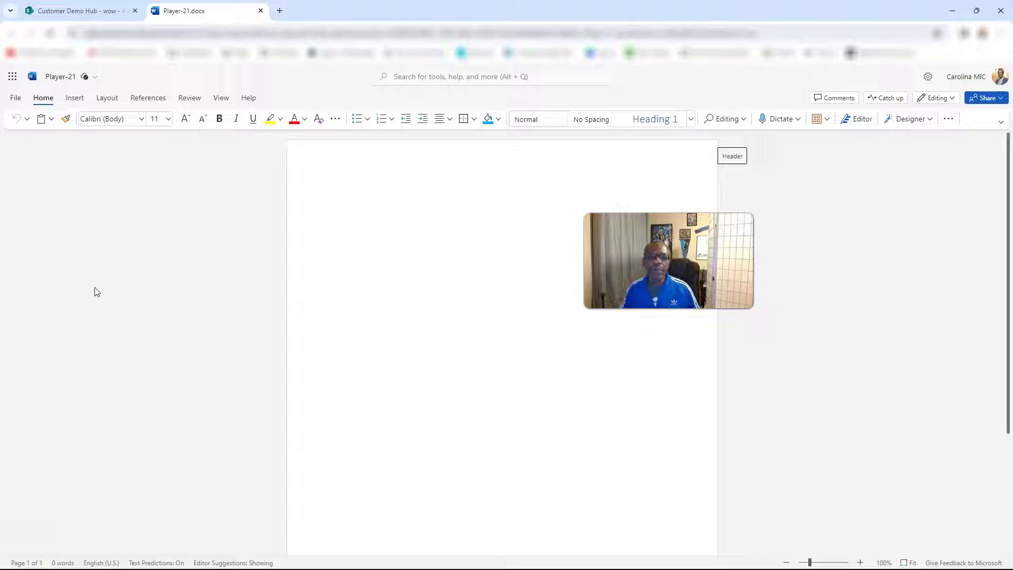
{"action": "left_click", "coordinate": [162, 271]}
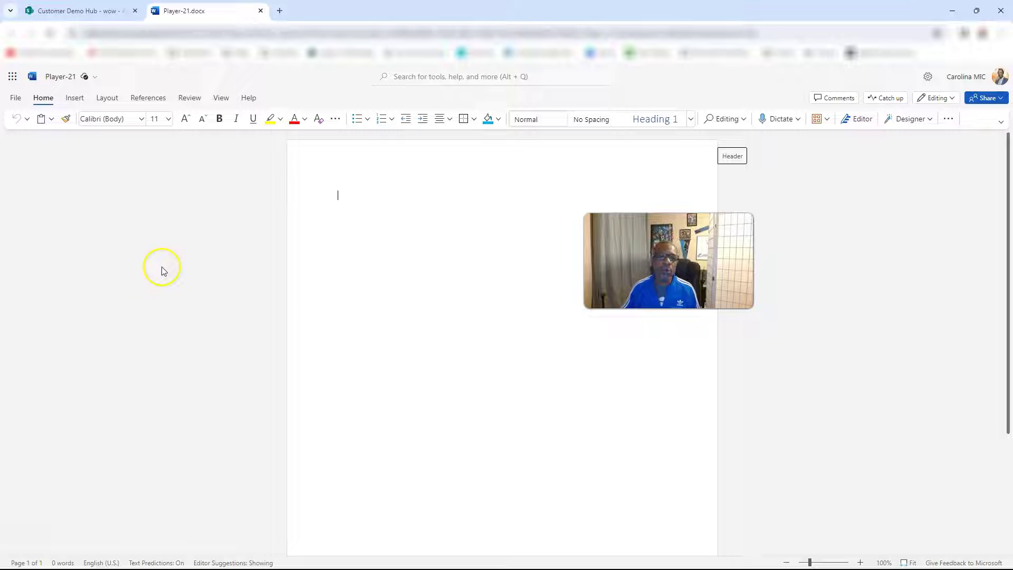
{"action": "left_click", "coordinate": [260, 11]}
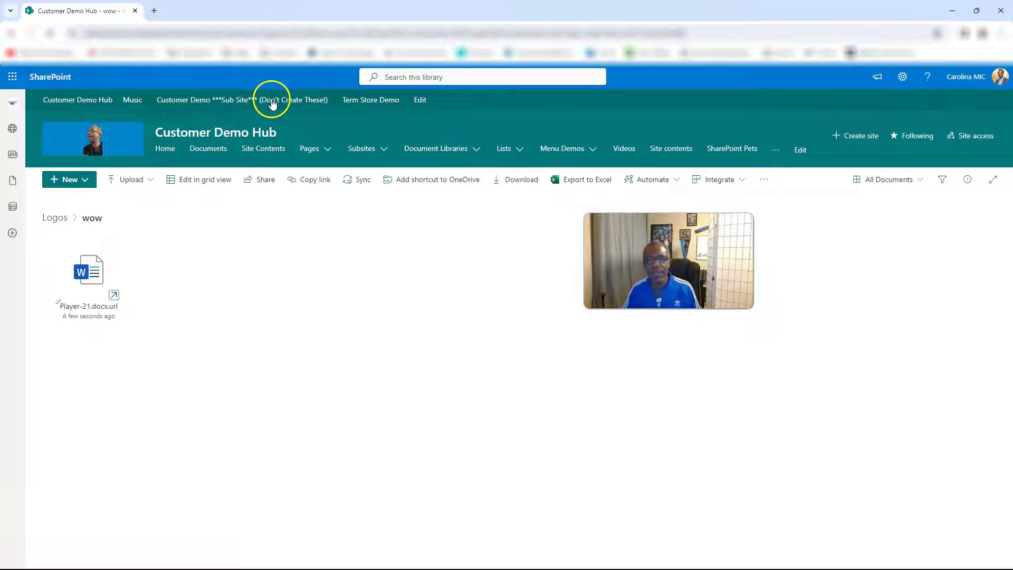
- Go back through Site contents into the T-Shirts library
{"action": "left_click", "coordinate": [21, 35]}
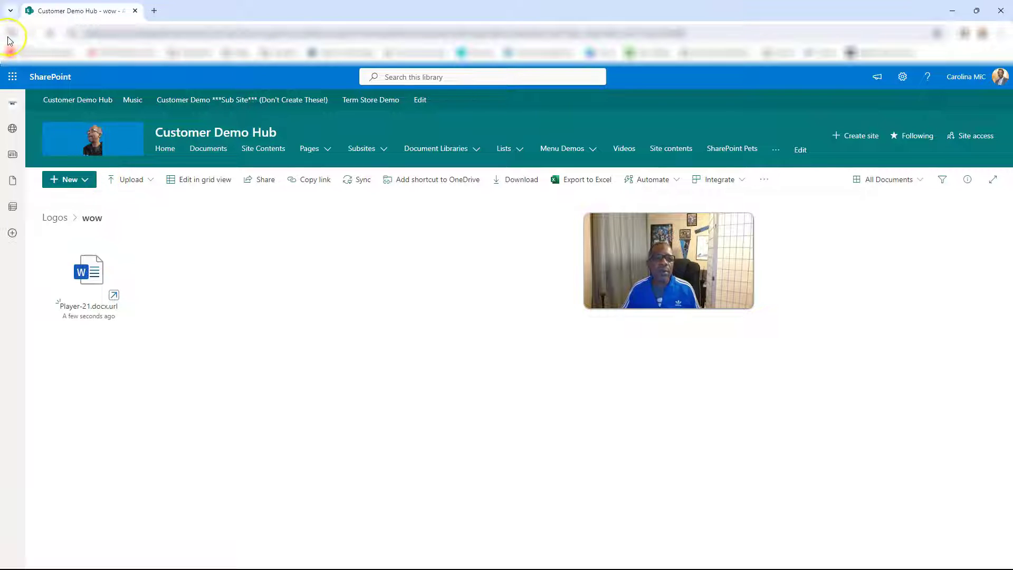
{"action": "left_click", "coordinate": [8, 39]}
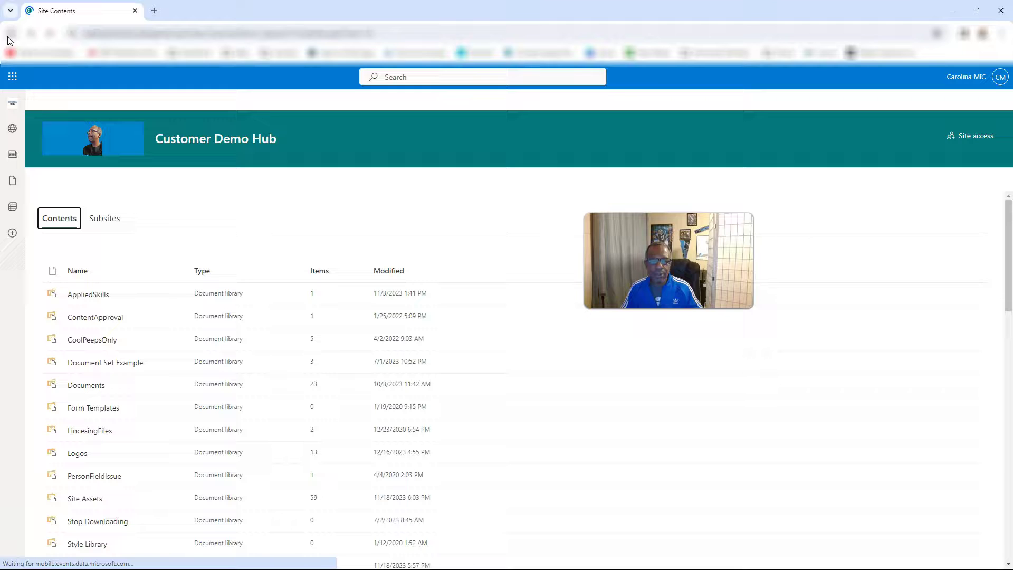
{"action": "left_click", "coordinate": [7, 37]}
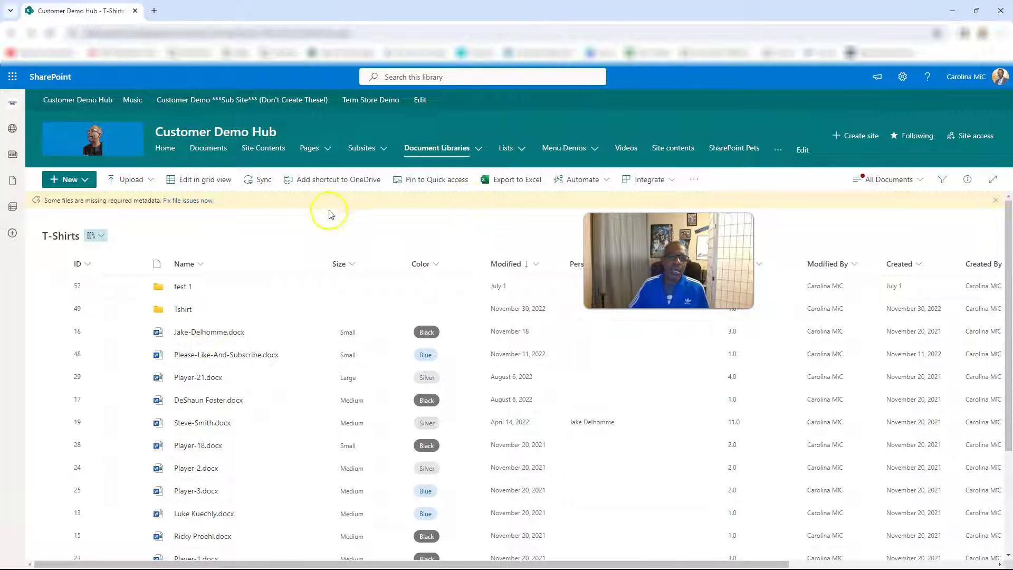
- Show the T-Shirts New menu listing Folder, document types and Link
{"action": "left_click", "coordinate": [79, 182]}
{"action": "left_click", "coordinate": [79, 183]}
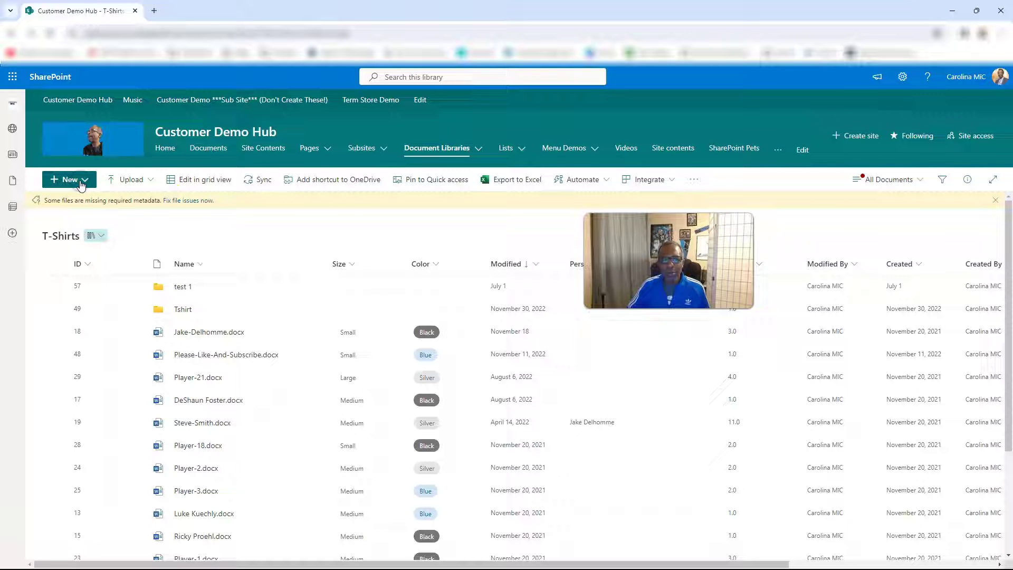
{"action": "left_click", "coordinate": [80, 183]}
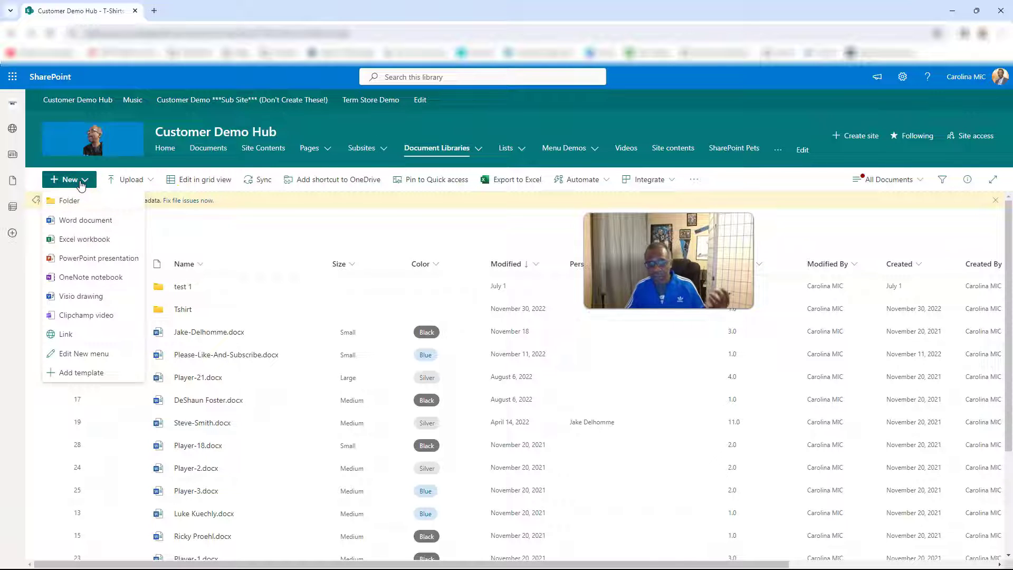
{"action": "left_click", "coordinate": [80, 224]}
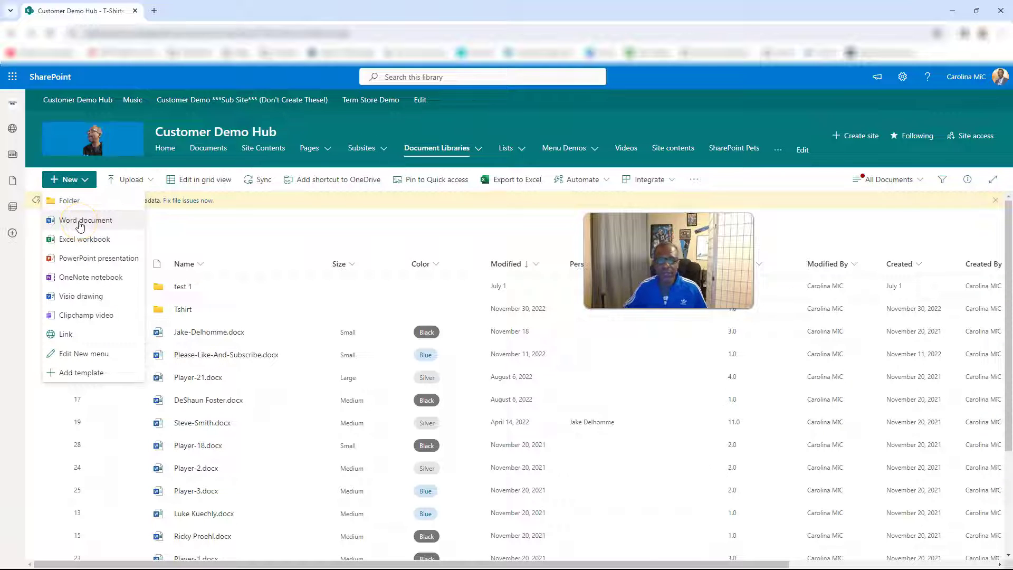
{"action": "left_click", "coordinate": [62, 338]}
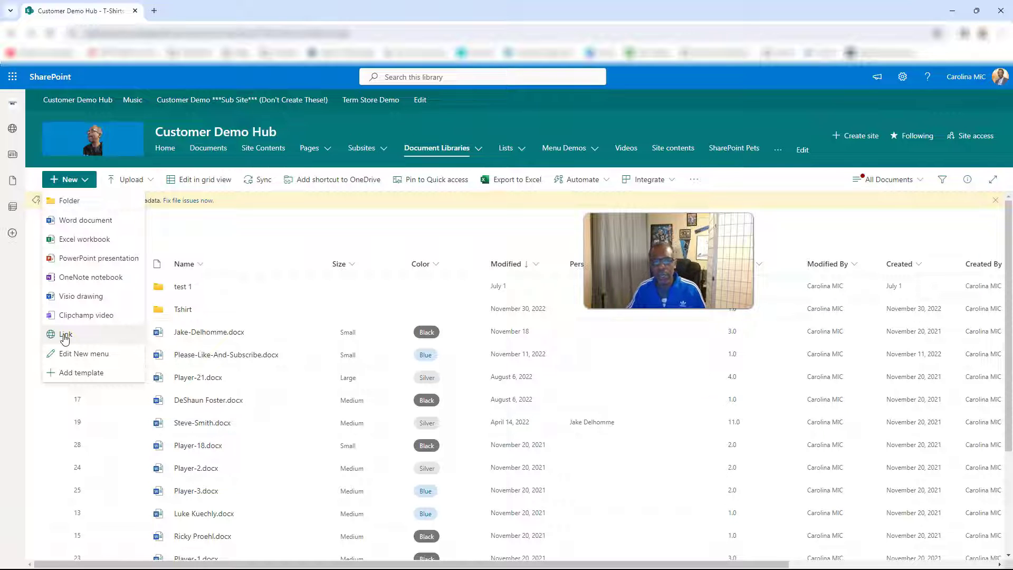
- Dismiss the New menu and briefly select, then deselect, Jake-Delhomme.docx
{"action": "left_click", "coordinate": [222, 235]}
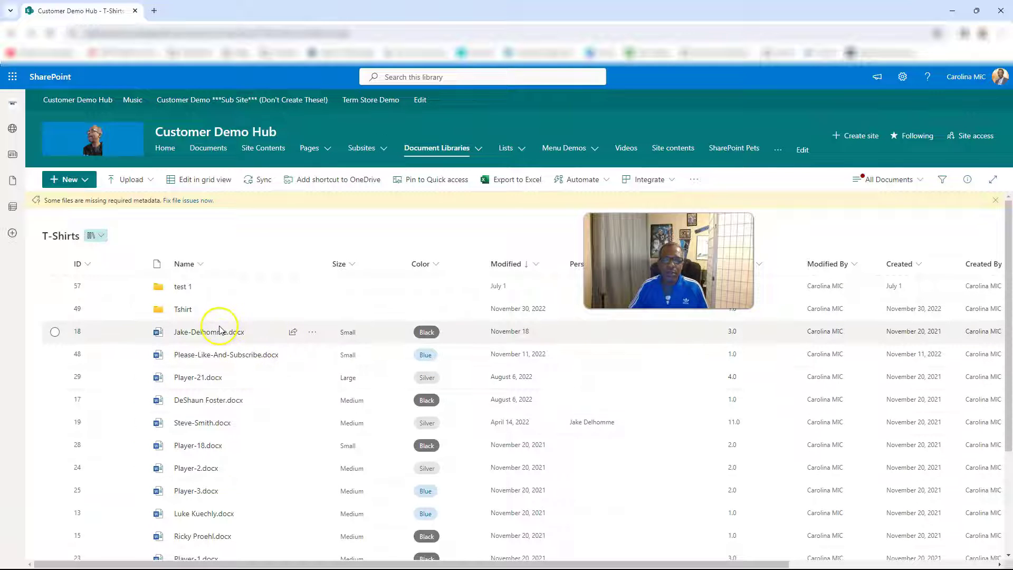
{"action": "left_click", "coordinate": [55, 332]}
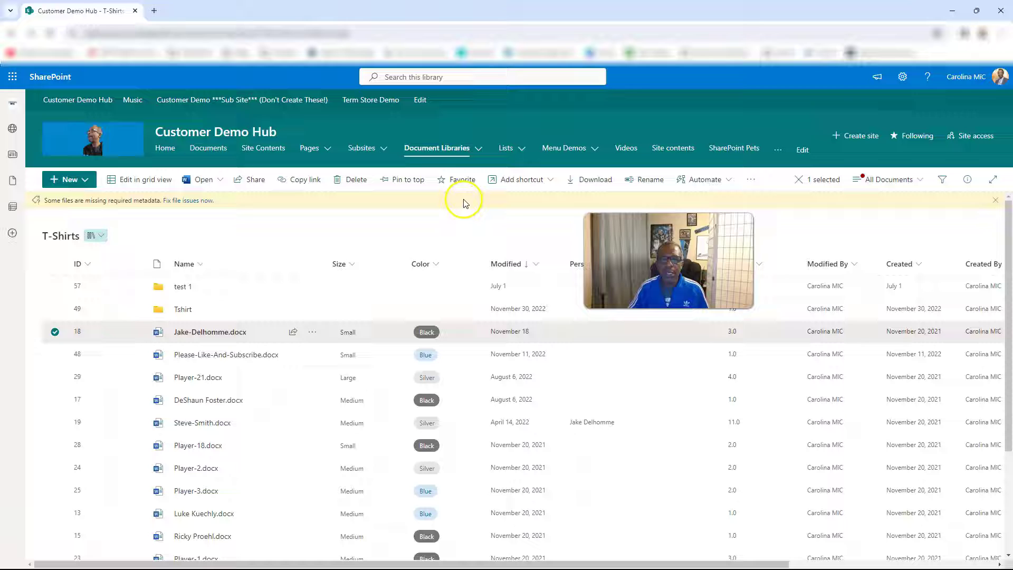
{"action": "double_click", "coordinate": [53, 337]}
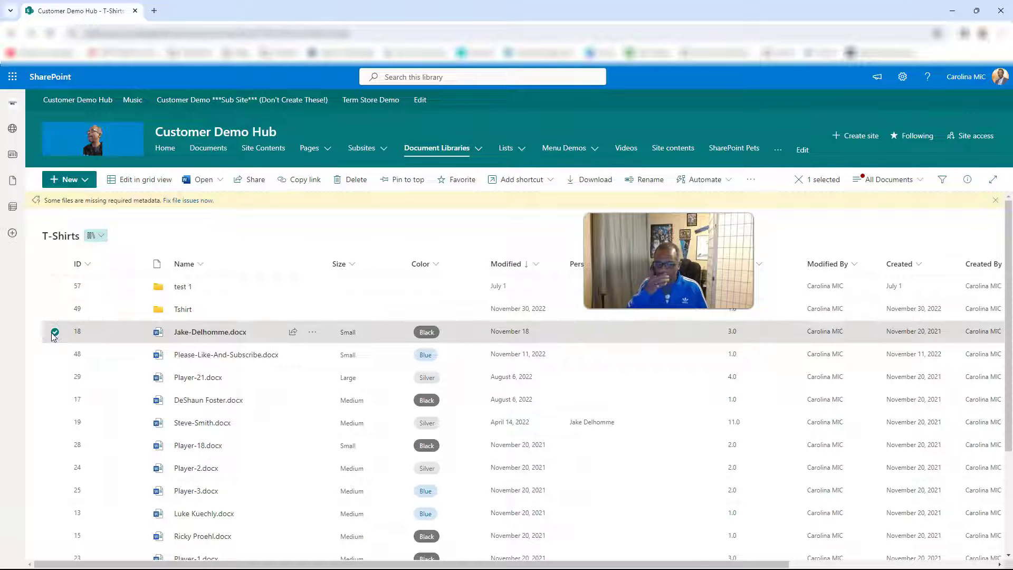
{"action": "left_click", "coordinate": [55, 333]}
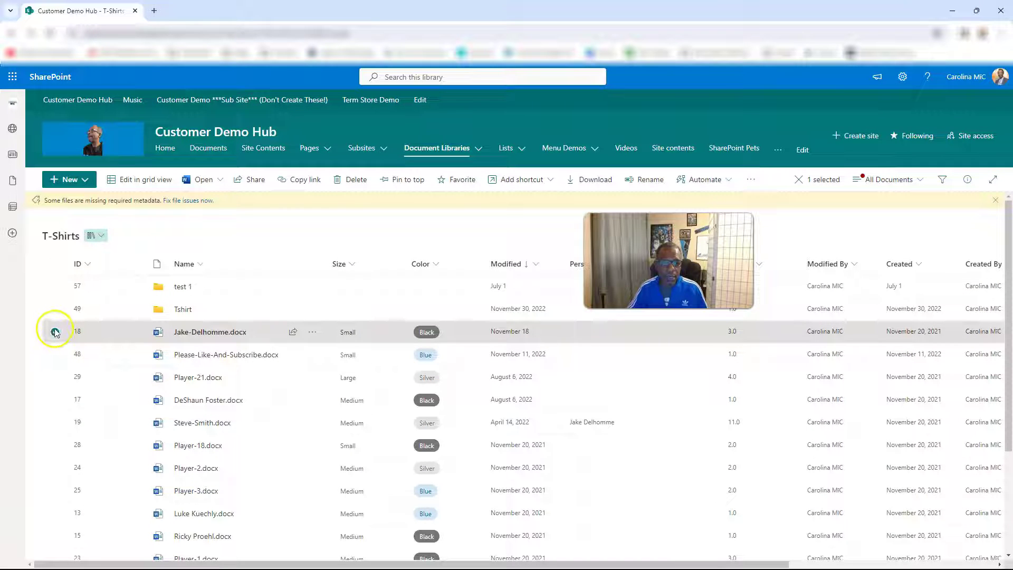
- Open Jake-Delhomme.docx's details pane and copy its Path
{"action": "left_click", "coordinate": [313, 333]}
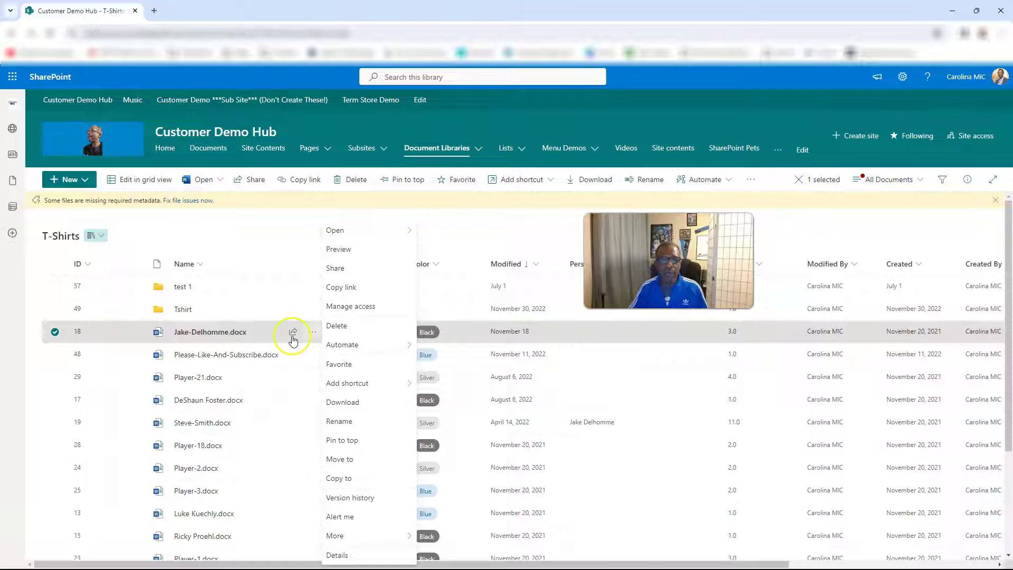
{"action": "left_click", "coordinate": [968, 181]}
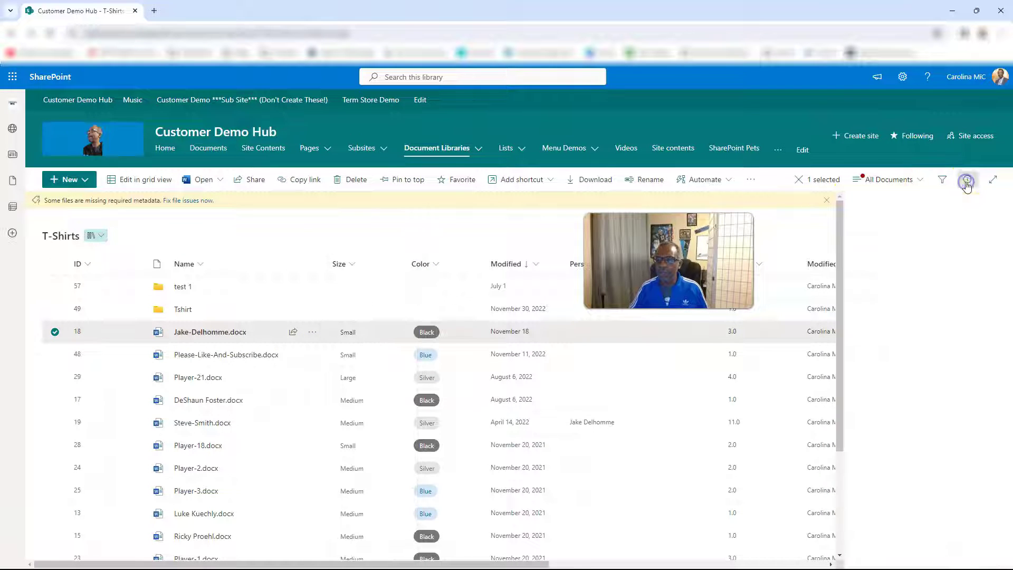
{"action": "scroll", "coordinate": [912, 413], "scroll_direction": "down", "scroll_amount": 10}
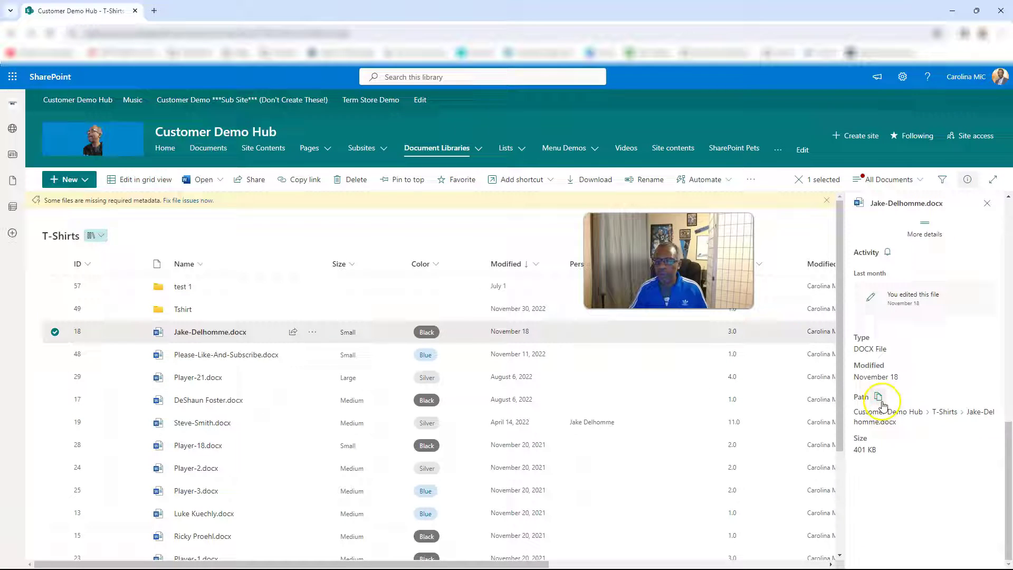
{"action": "left_click", "coordinate": [879, 396]}
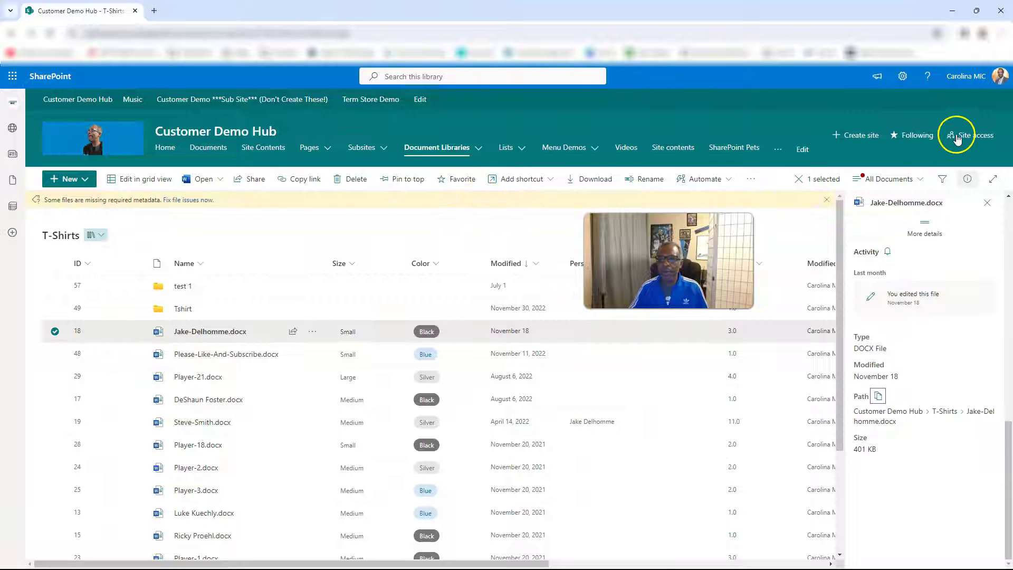
- Switch to the Stop Downloading library and start a new Link item
{"action": "left_click", "coordinate": [96, 235]}
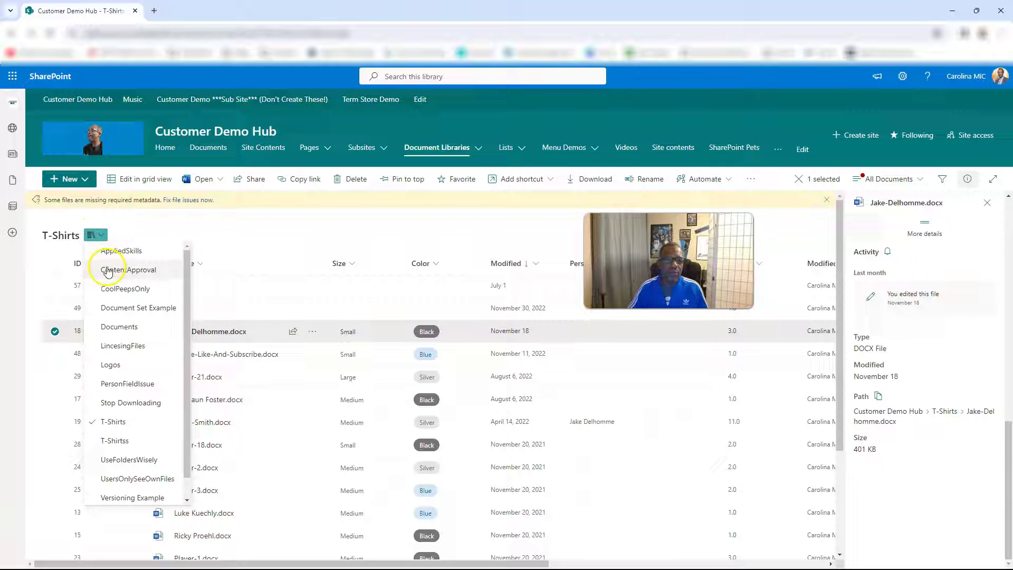
{"action": "left_click", "coordinate": [108, 403]}
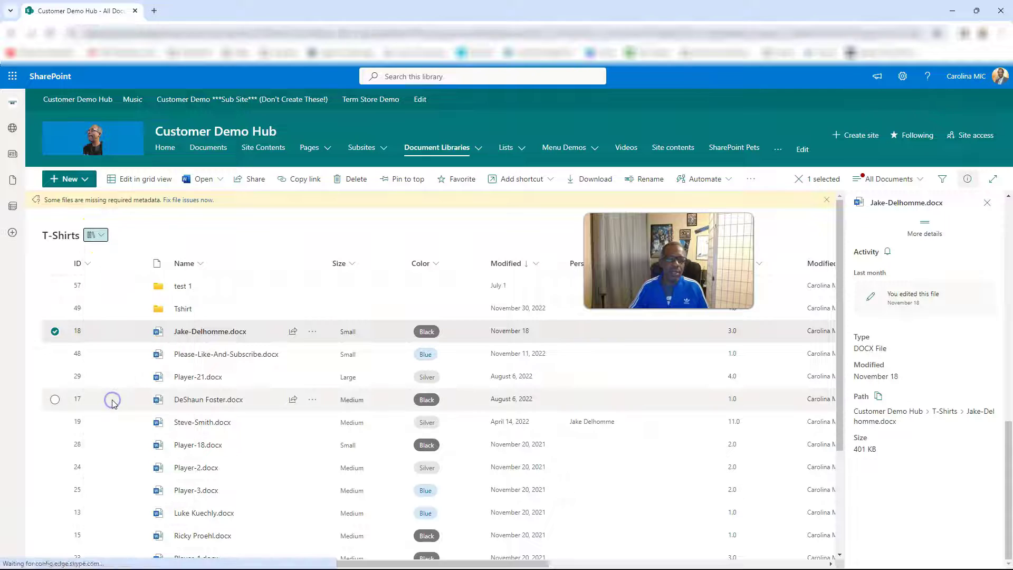
{"action": "left_click", "coordinate": [83, 181]}
{"action": "left_click", "coordinate": [67, 334]}
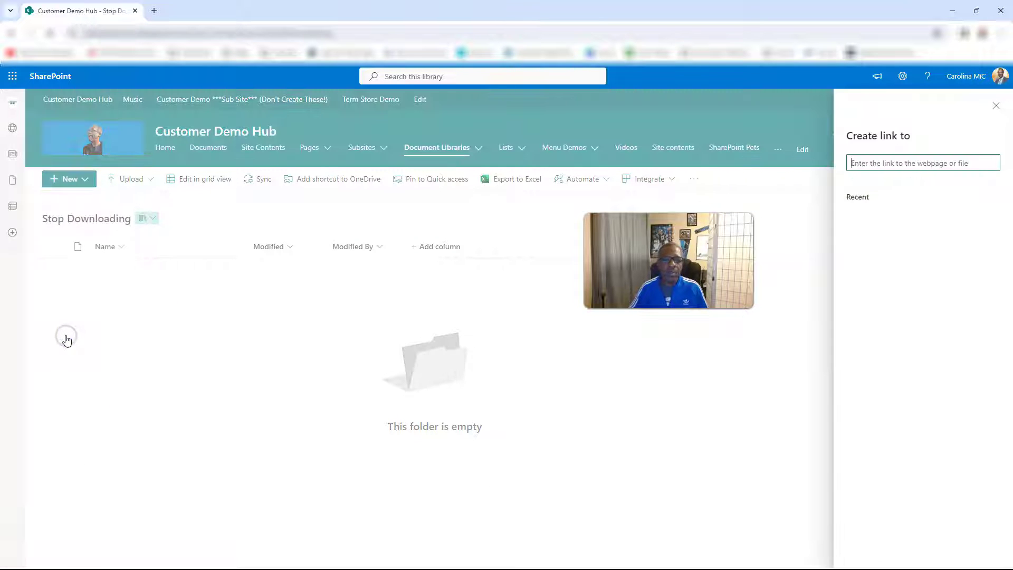
- Paste the Jake-Delhomme.docx path as the link address and create the link
{"action": "left_click", "coordinate": [849, 170]}
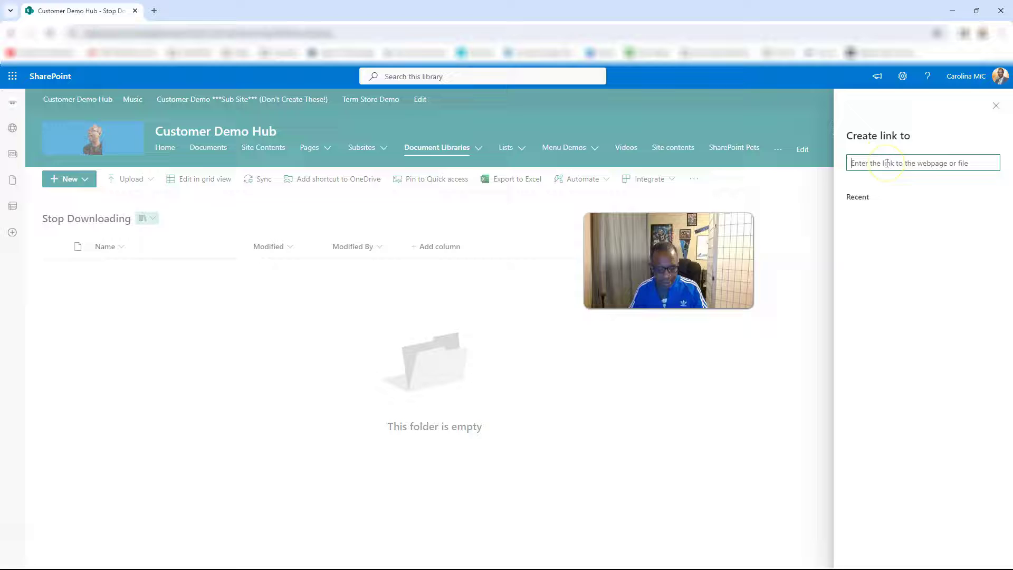
{"action": "key", "text": "ctrl+v"}
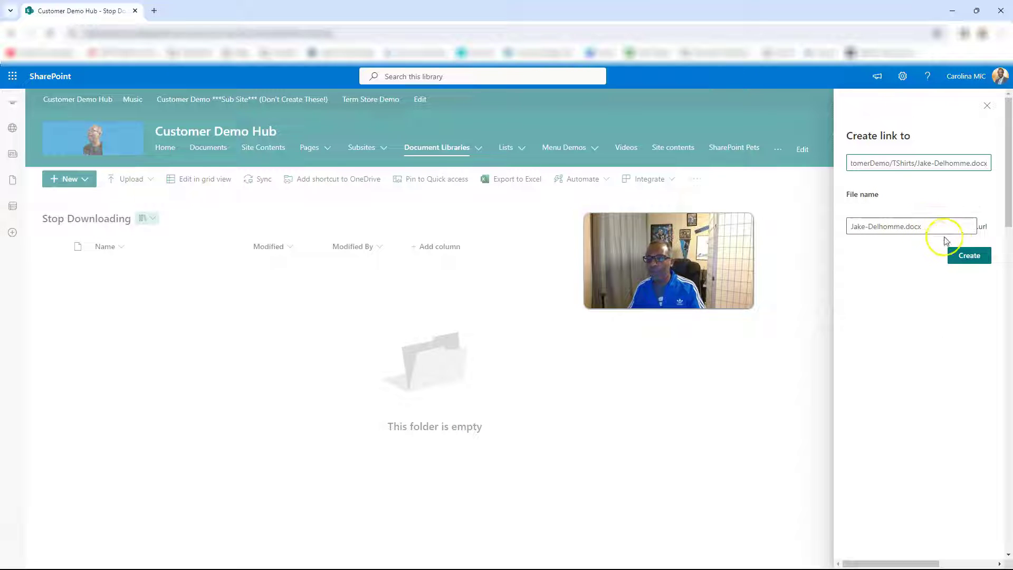
{"action": "left_click", "coordinate": [968, 258]}
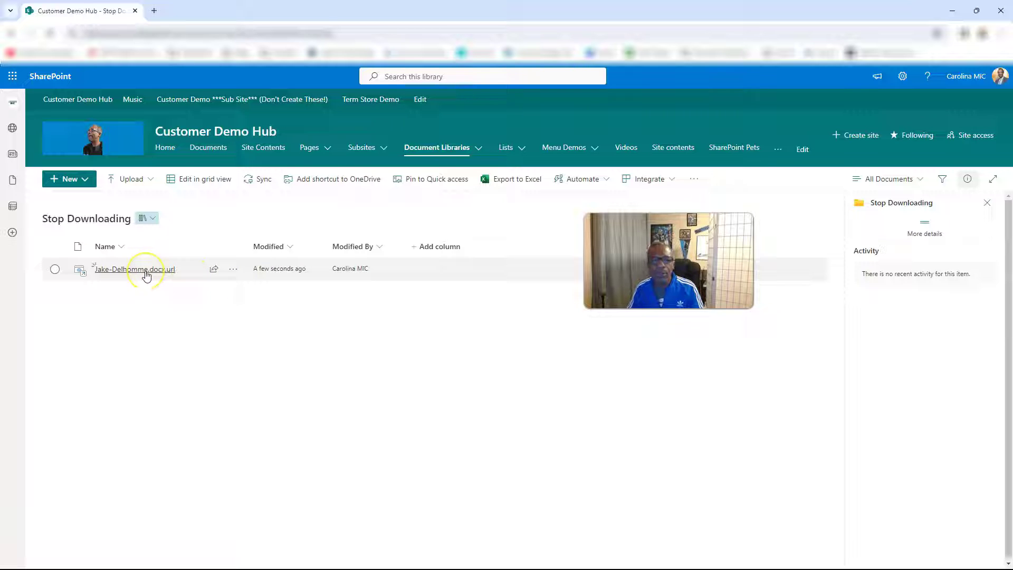
{"action": "mouse_move", "coordinate": [147, 275]}
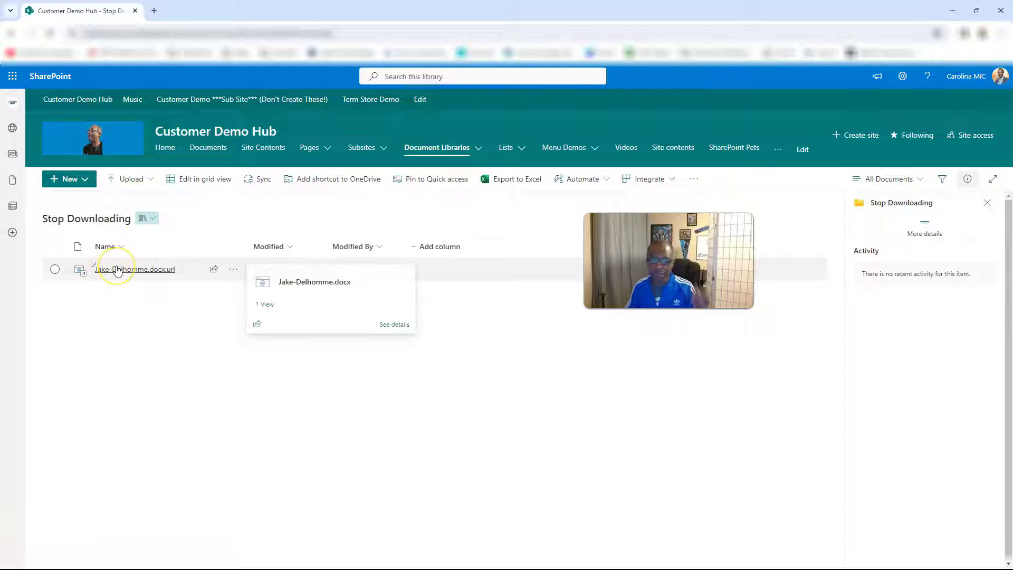
{"action": "left_click", "coordinate": [150, 219]}
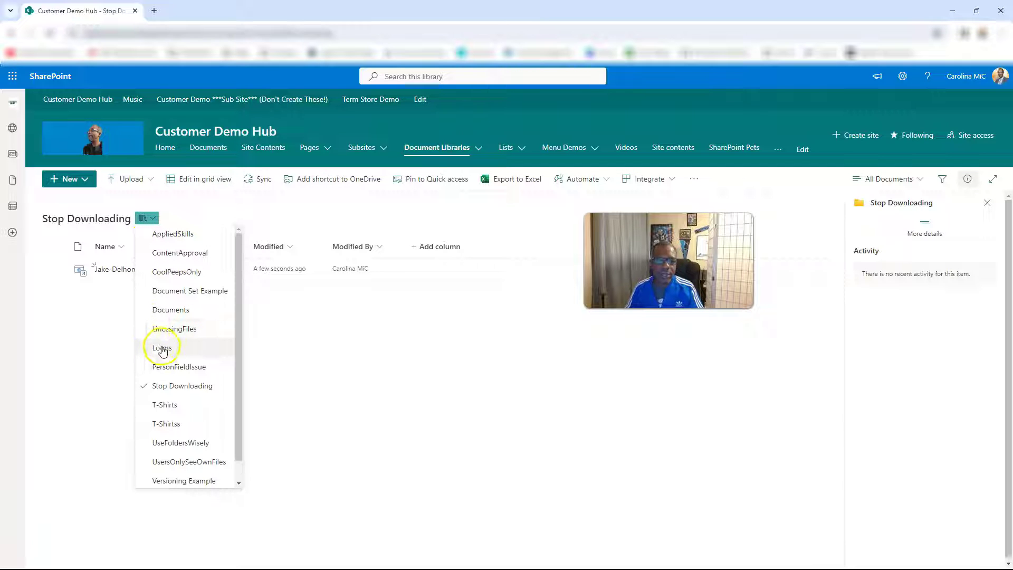
{"action": "left_click", "coordinate": [165, 405]}
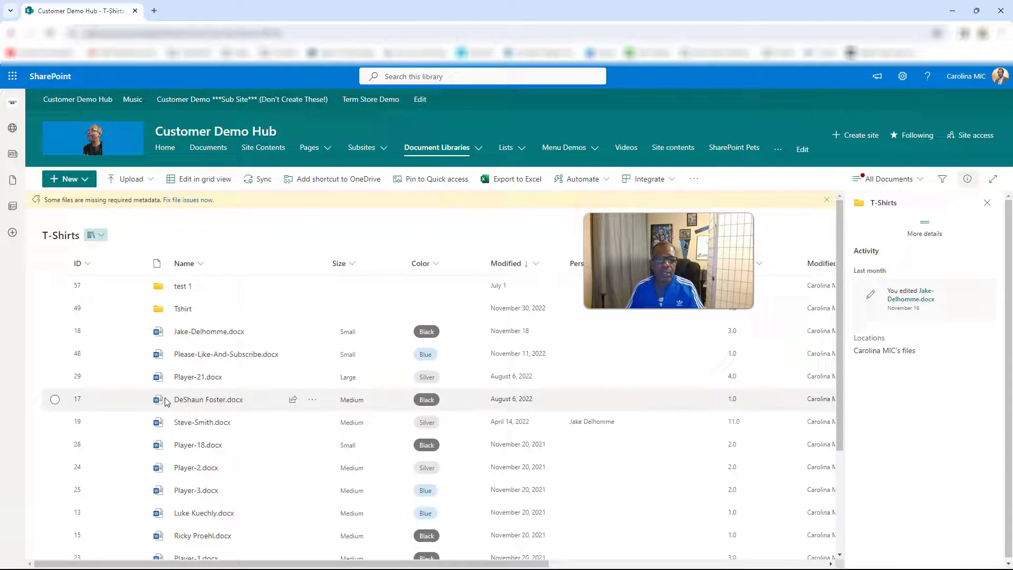
{"action": "scroll", "coordinate": [165, 401], "scroll_direction": "down", "scroll_amount": 1}
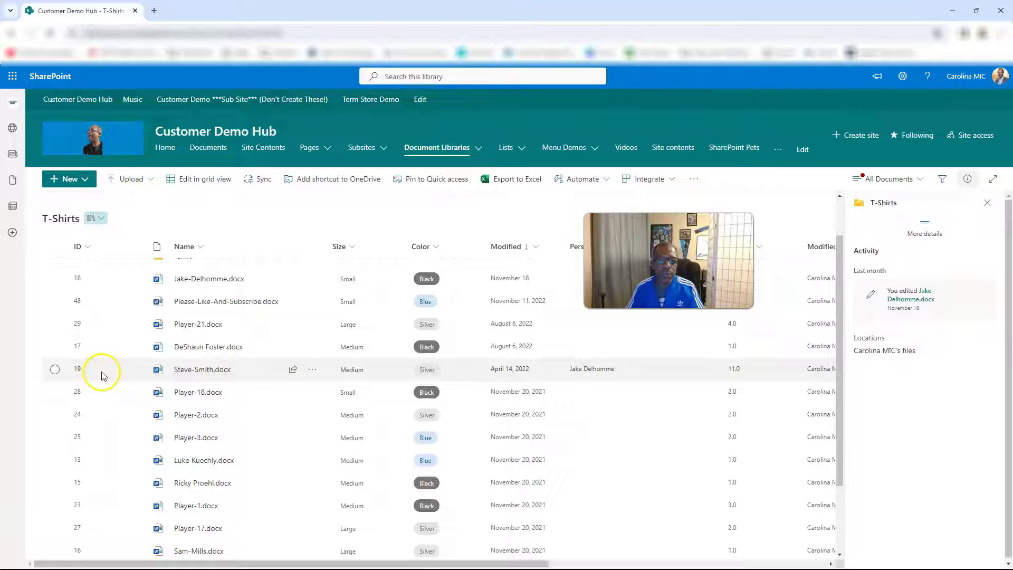
{"action": "left_click", "coordinate": [54, 369]}
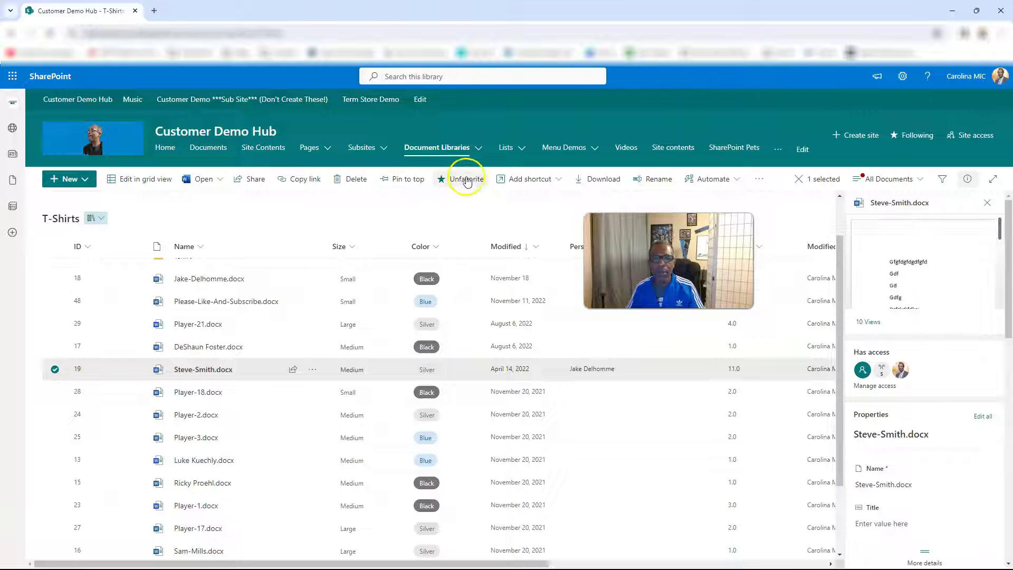
{"action": "left_click", "coordinate": [520, 181]}
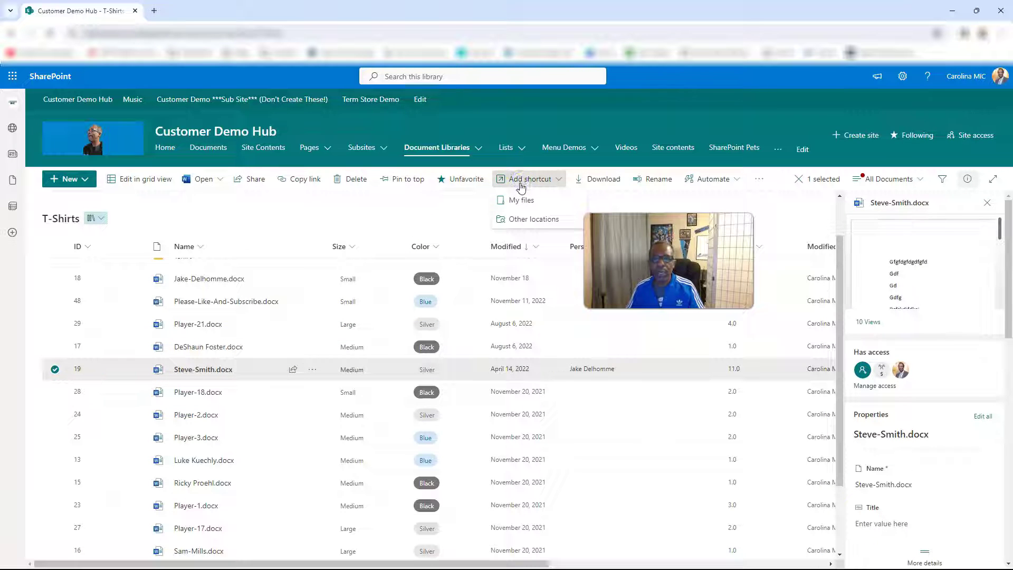
{"action": "left_click", "coordinate": [517, 219]}
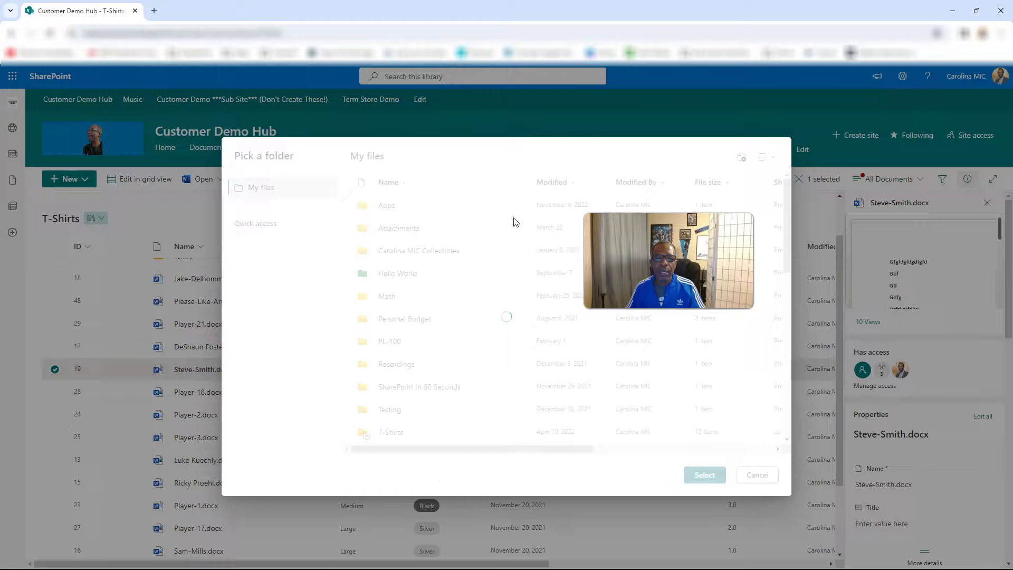
{"action": "left_click", "coordinate": [275, 336]}
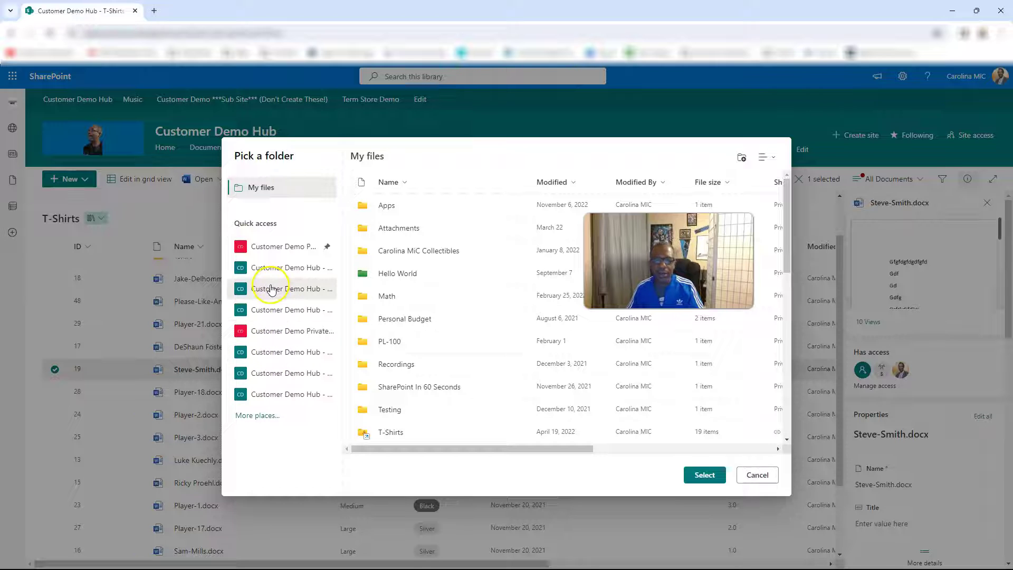
- Open More places and scroll through the shared libraries list
{"action": "left_click", "coordinate": [244, 415]}
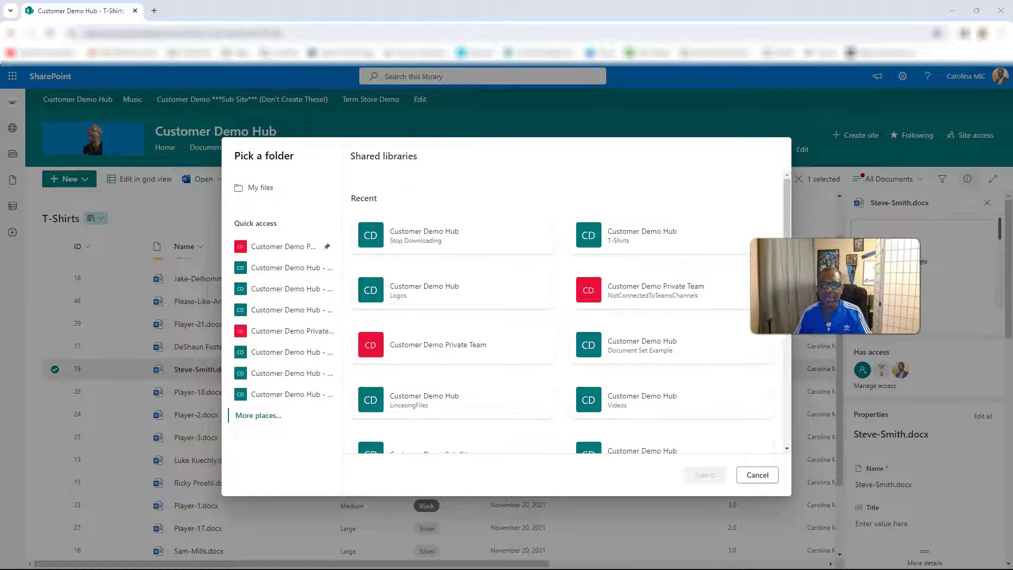
{"action": "scroll", "coordinate": [517, 312], "scroll_direction": "down", "scroll_amount": 5}
{"action": "scroll", "coordinate": [517, 312], "scroll_direction": "down", "scroll_amount": 2}
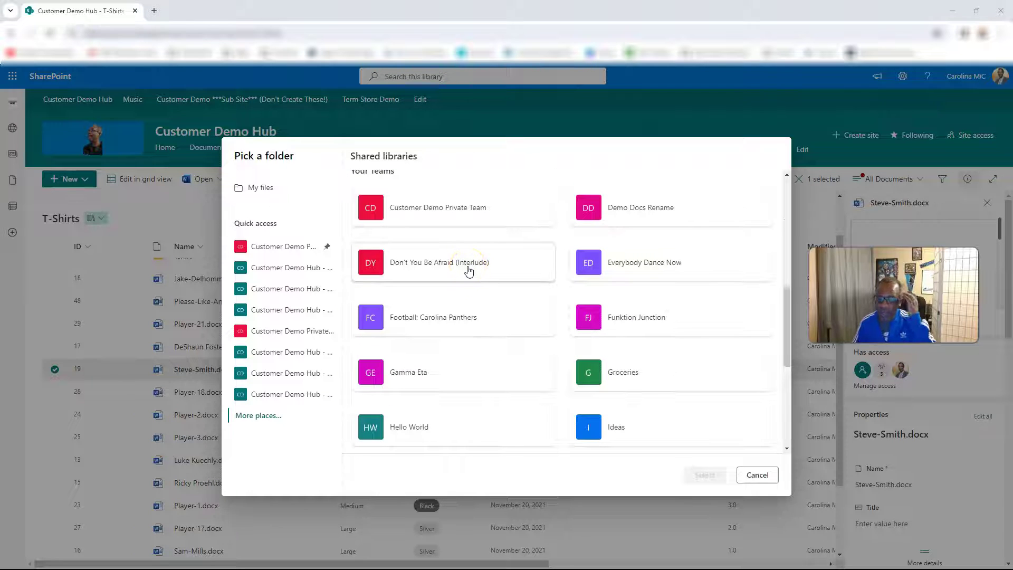
{"action": "scroll", "coordinate": [469, 271], "scroll_direction": "up", "scroll_amount": 2}
{"action": "scroll", "coordinate": [469, 271], "scroll_direction": "up", "scroll_amount": 2}
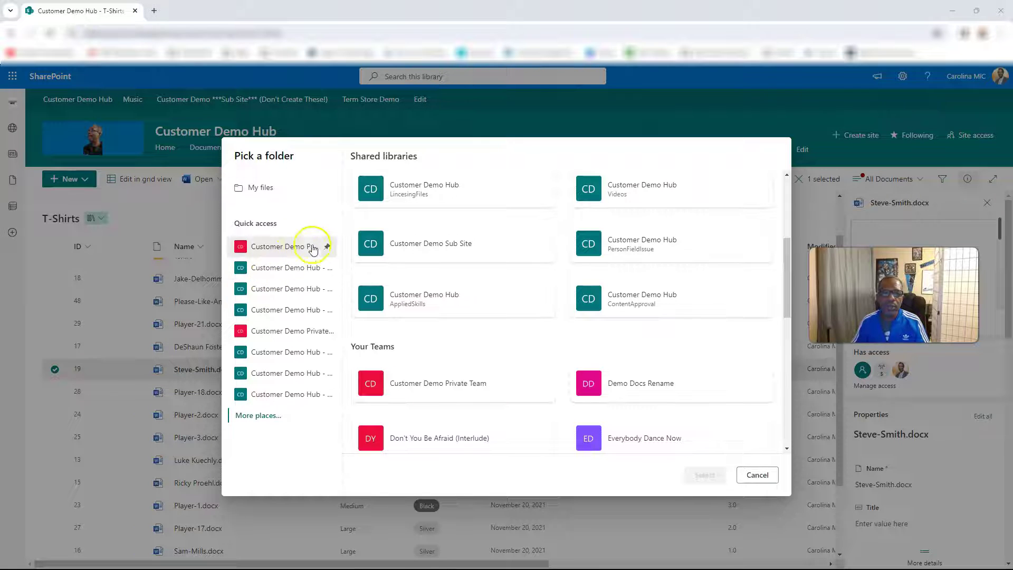
- Pick Customer Demo Hub, switch to UseFoldersWisely, and place the Steve-Smith.docx shortcut there
{"action": "left_click", "coordinate": [273, 266]}
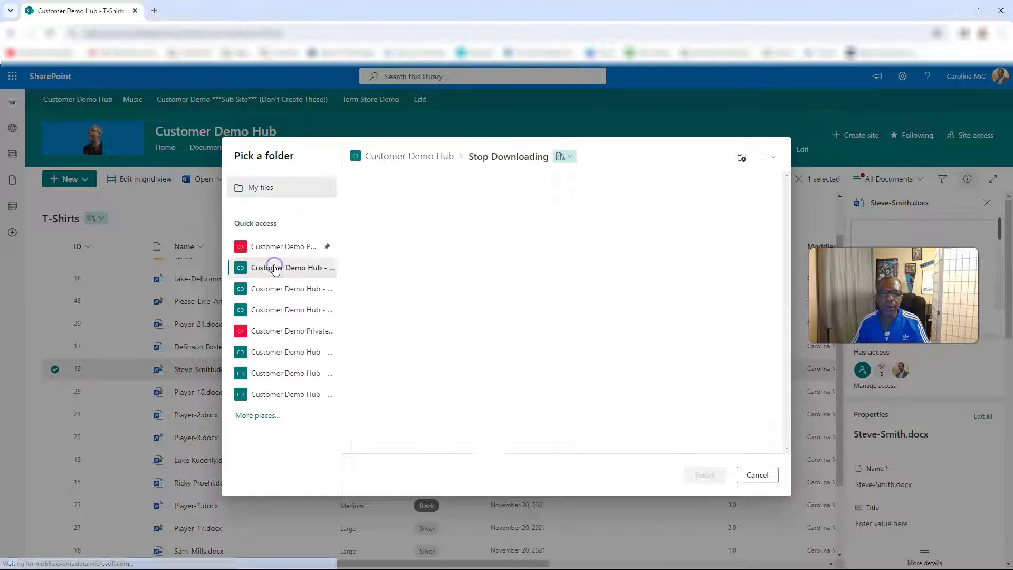
{"action": "left_click", "coordinate": [573, 158]}
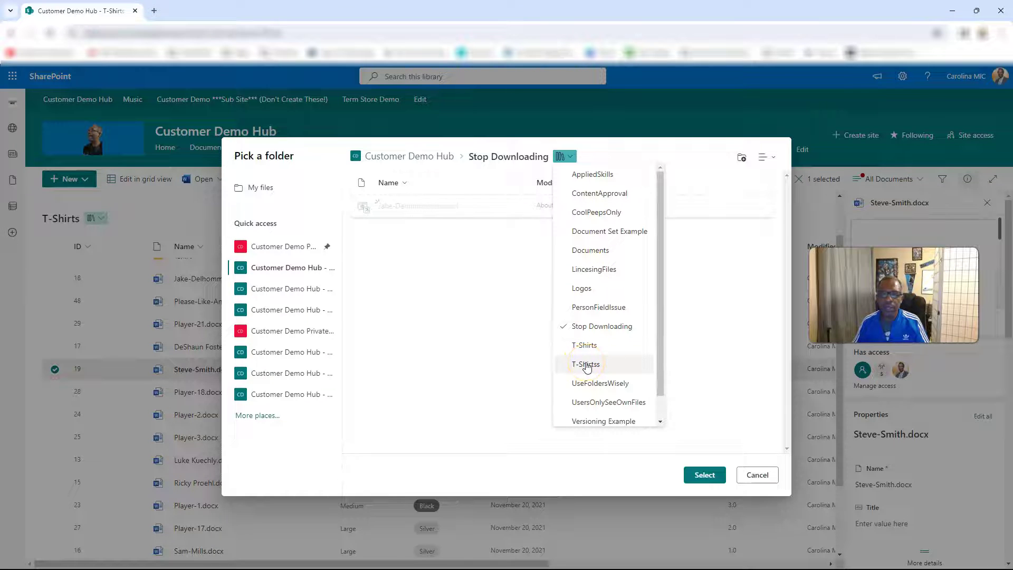
{"action": "left_click", "coordinate": [585, 384]}
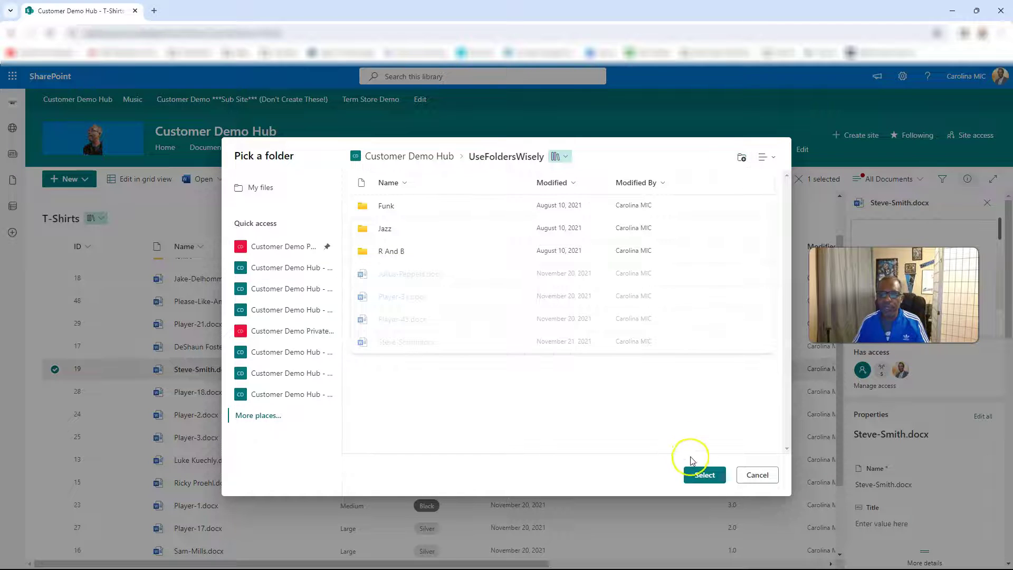
{"action": "left_click", "coordinate": [707, 475]}
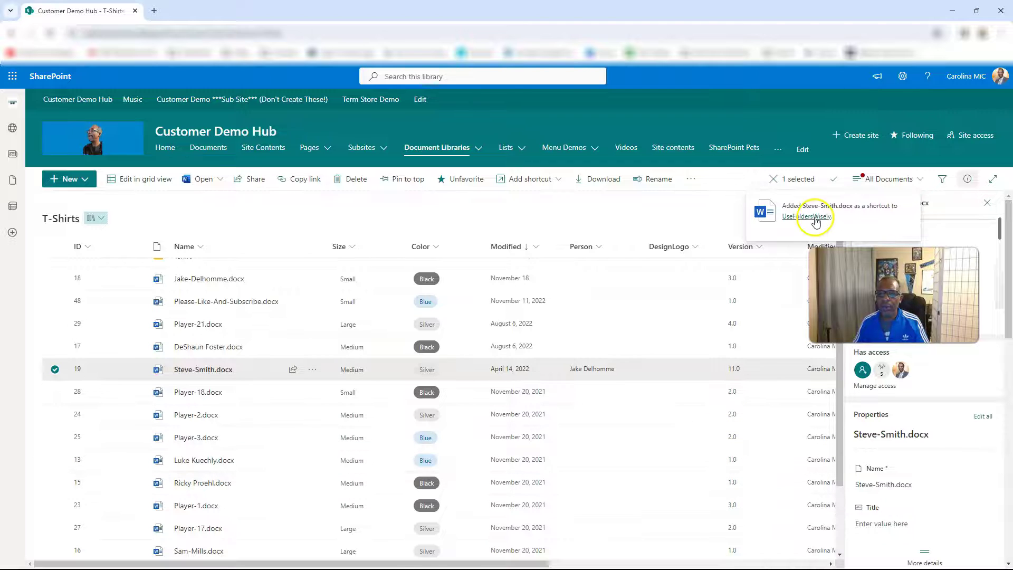
{"action": "left_click", "coordinate": [816, 217]}
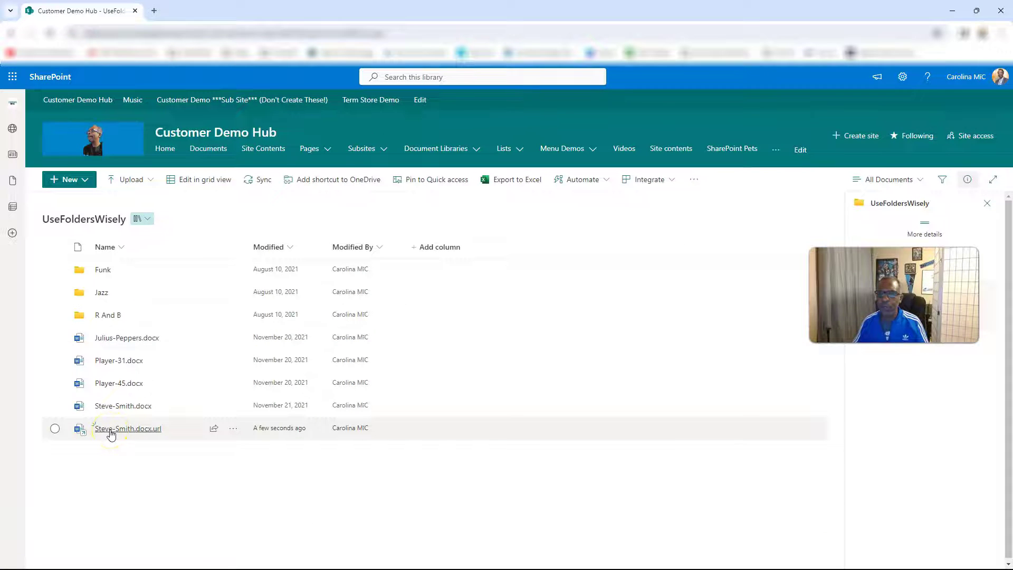
{"action": "mouse_move", "coordinate": [111, 434]}
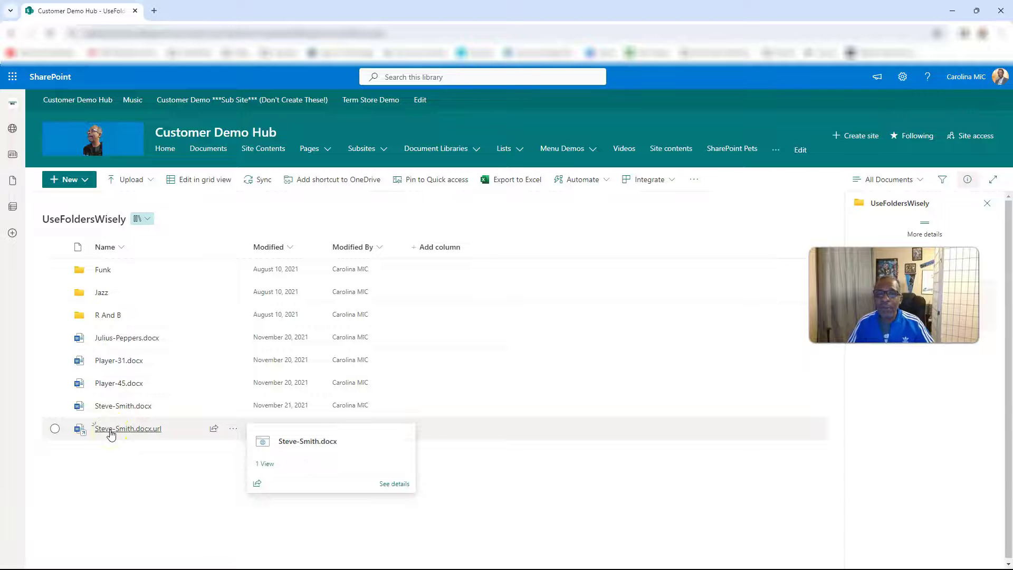